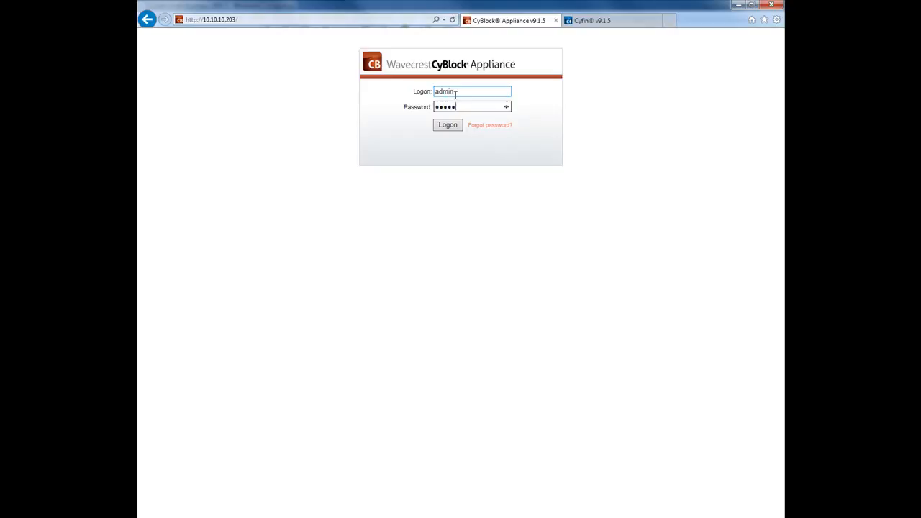
Submit the administrator credentials to log into the CyBlock Appliance.
key("Return")
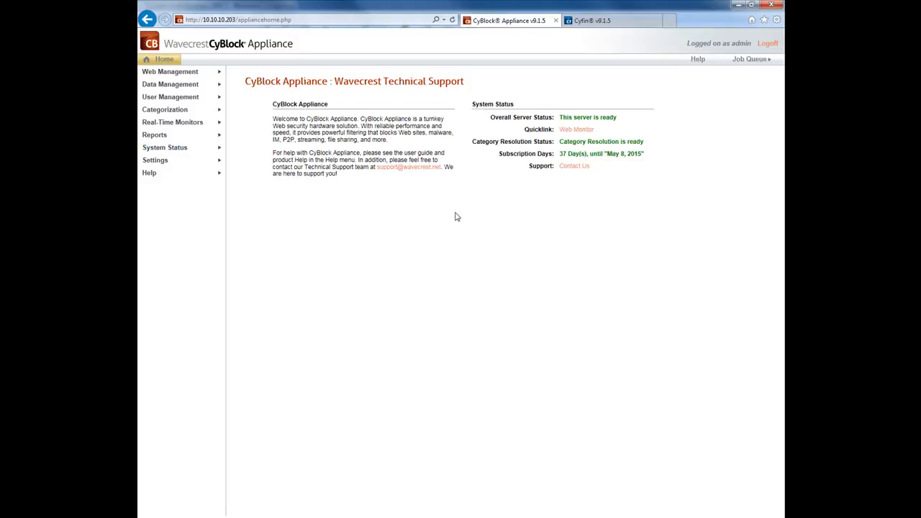
Copy the serial number from the CyBlock Appliance's Settings > License page.
left_click(145, 164)
left_click(154, 184)
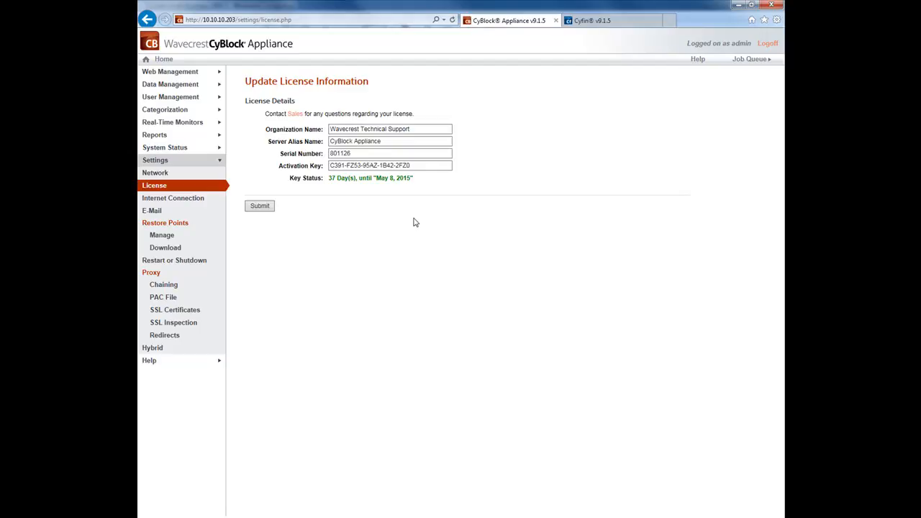
left_click(360, 154)
left_click_drag(359, 153, 314, 153)
right_click(334, 155)
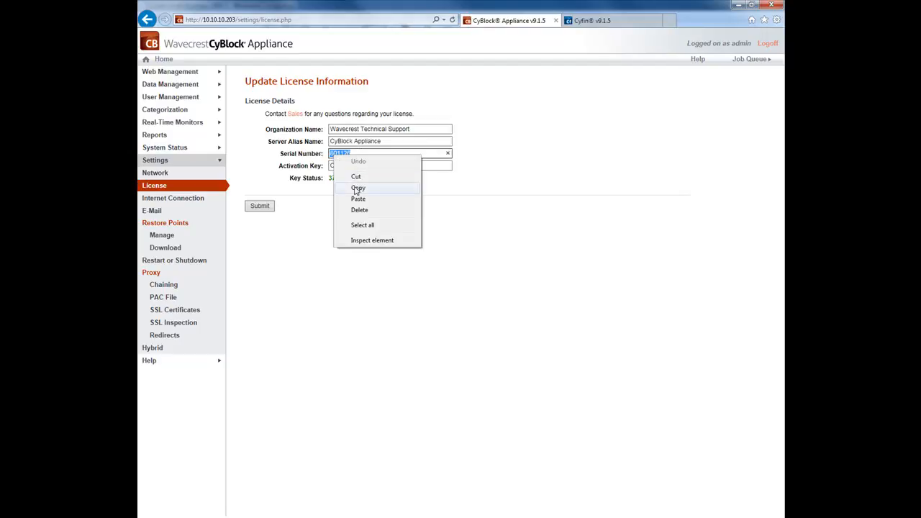
left_click(356, 188)
left_click(407, 215)
left_click(596, 21)
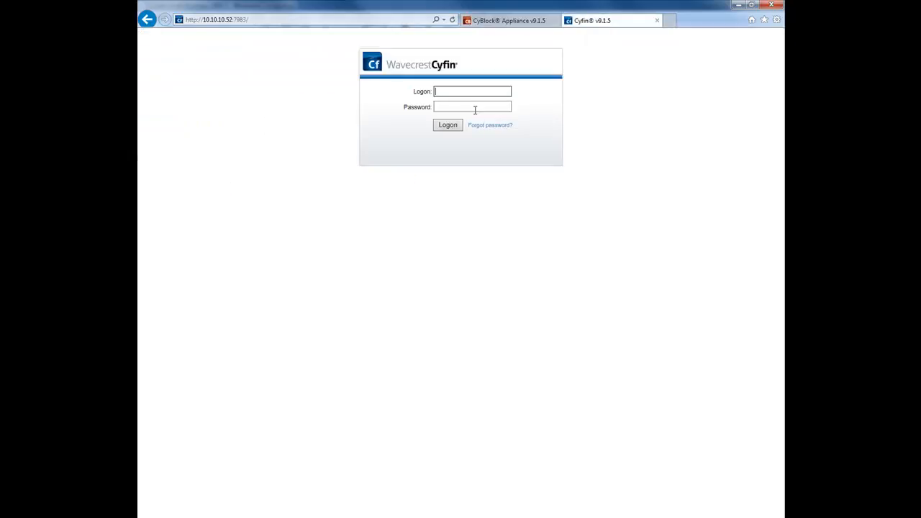
Log into Cyfin with the admin logon and its password.
type("admin")
left_click(474, 109)
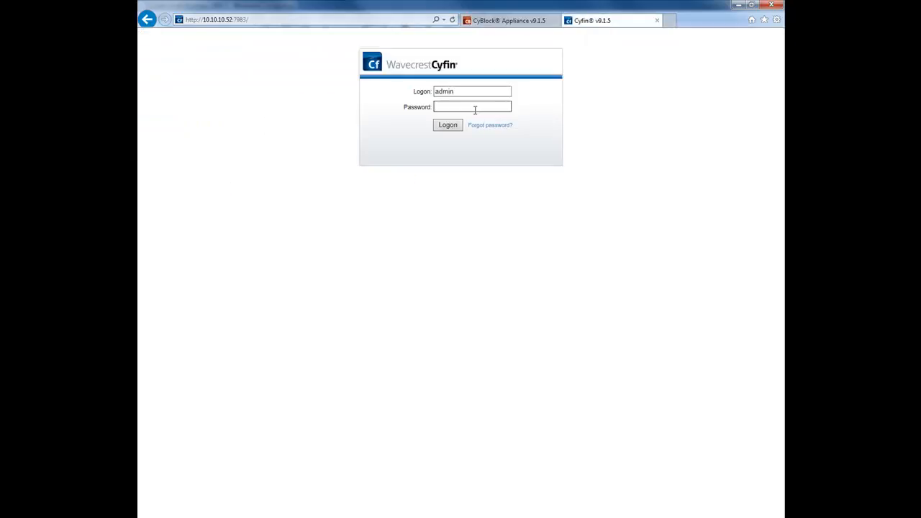
type("•••••••••••")
key("Return")
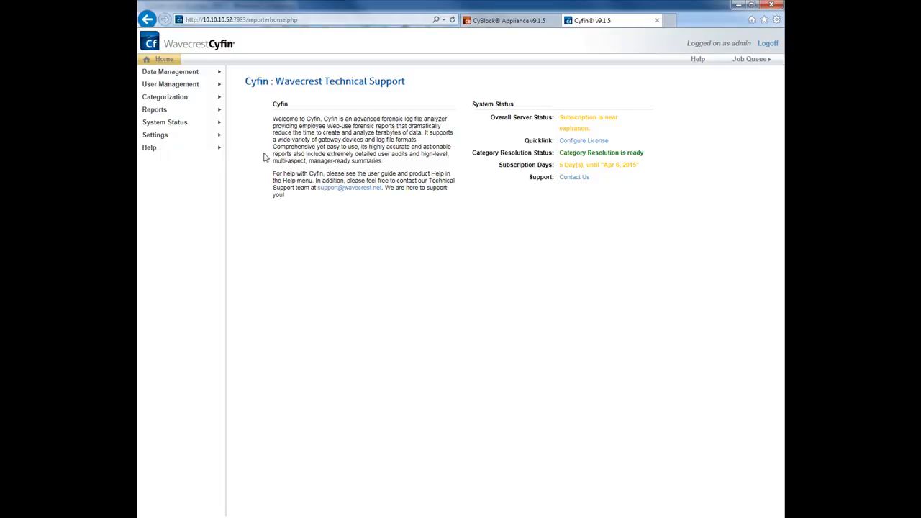
left_click(164, 138)
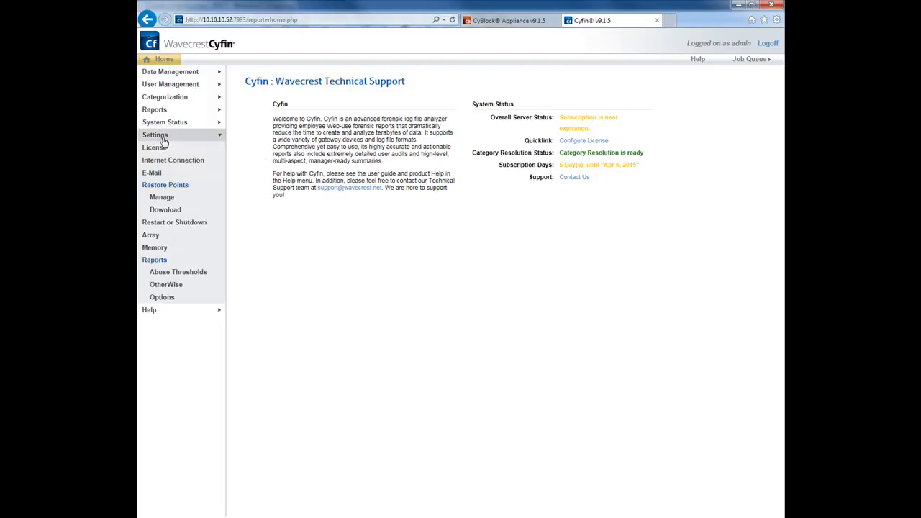
Paste the appliance serial number over Cyfin's serial number on its License page.
left_click(157, 150)
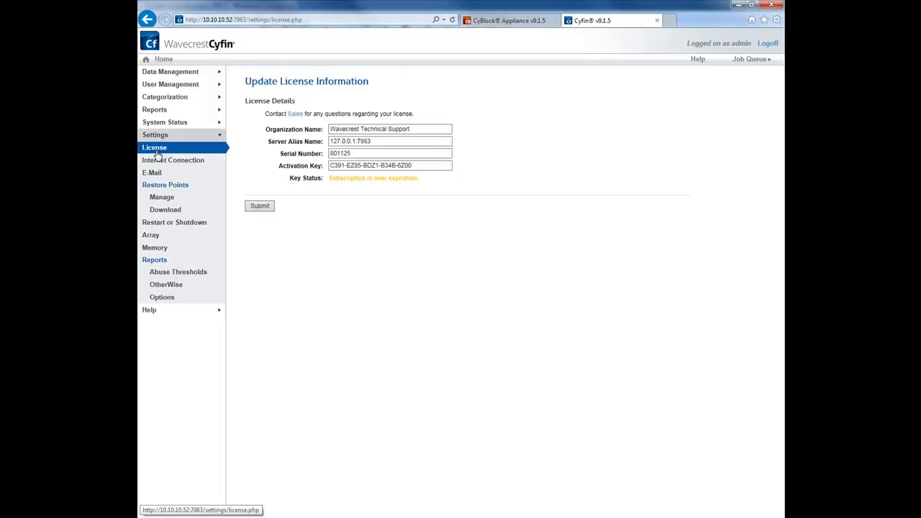
double_click(392, 154)
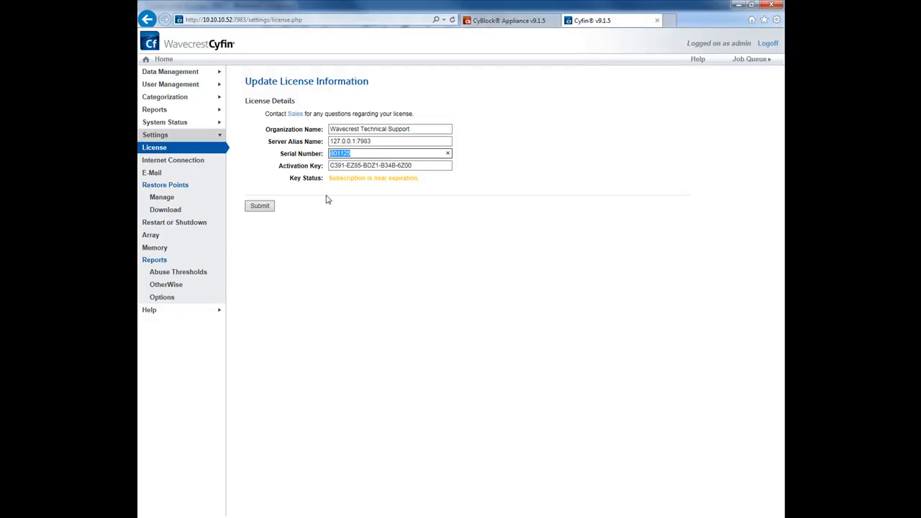
left_click(353, 153)
right_click(354, 154)
left_click(350, 155)
double_click(341, 154)
right_click(340, 154)
left_click(363, 200)
Replace Cyfin's activation key with the appliance's and submit, extending the key to May 8, 2015.
left_click(503, 20)
left_click(420, 166)
triple_click(419, 166)
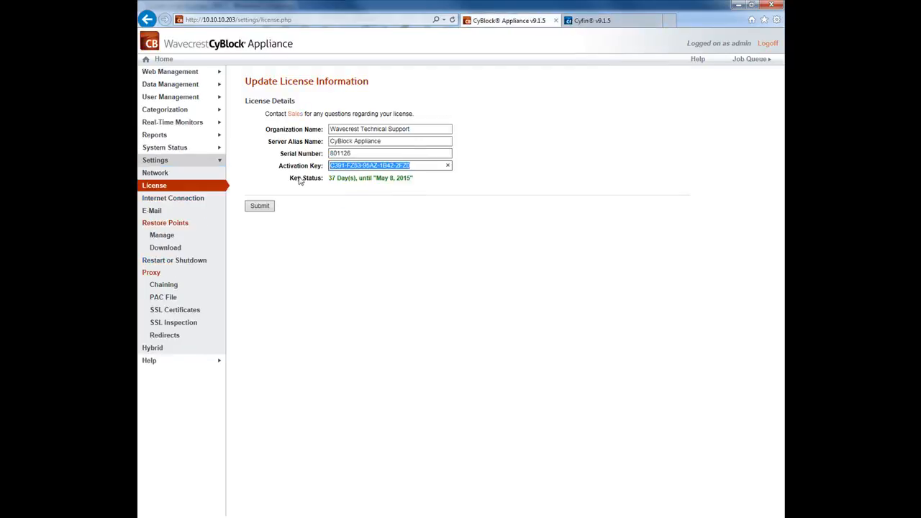
left_click(592, 24)
left_click_drag(435, 166, 302, 165)
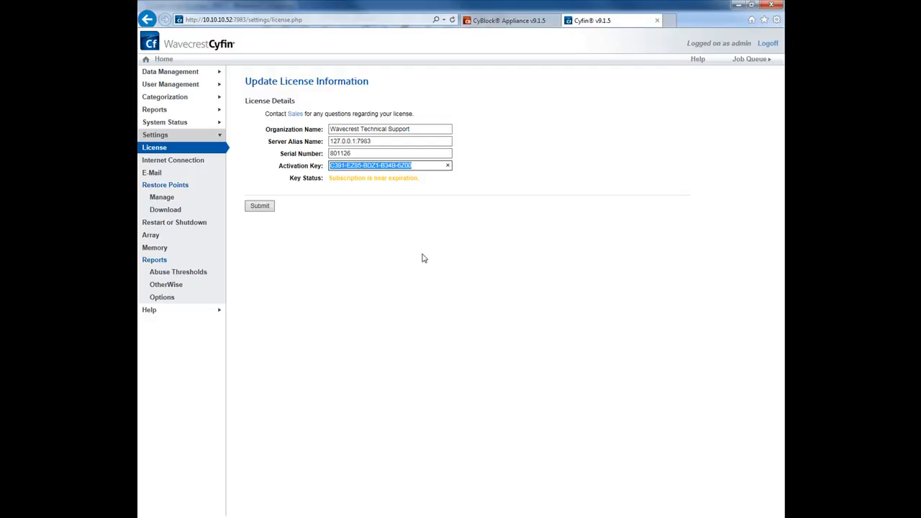
key("ctrl+v")
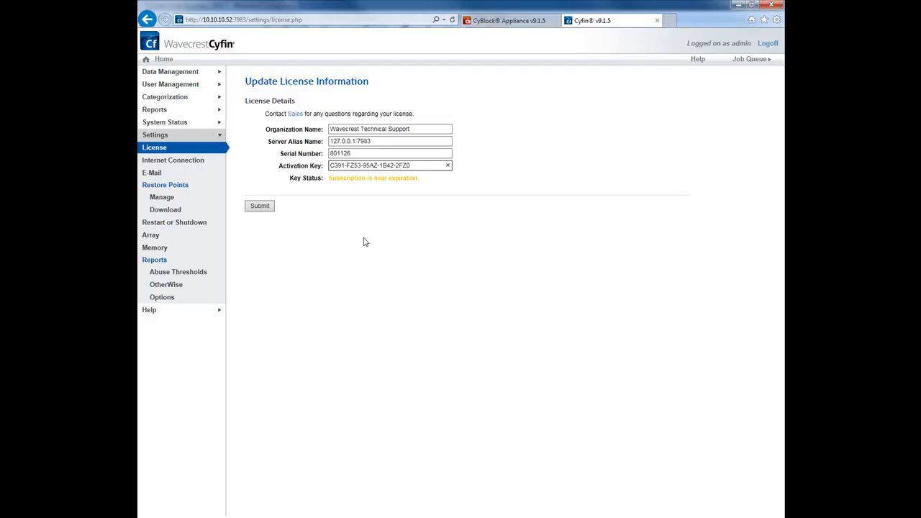
left_click(261, 206)
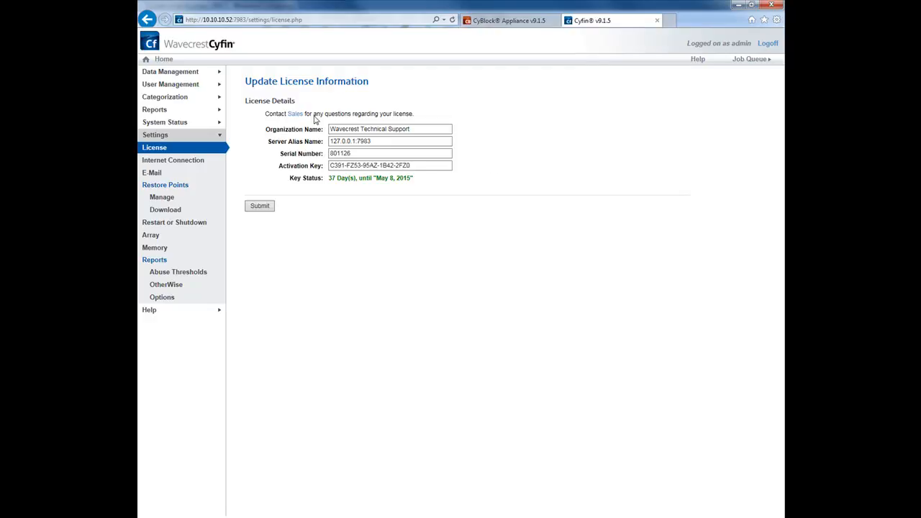
Keep Accept CyBlock Appliance Logs enabled in Cyfin's Log Data Source setup and submit.
left_click(175, 72)
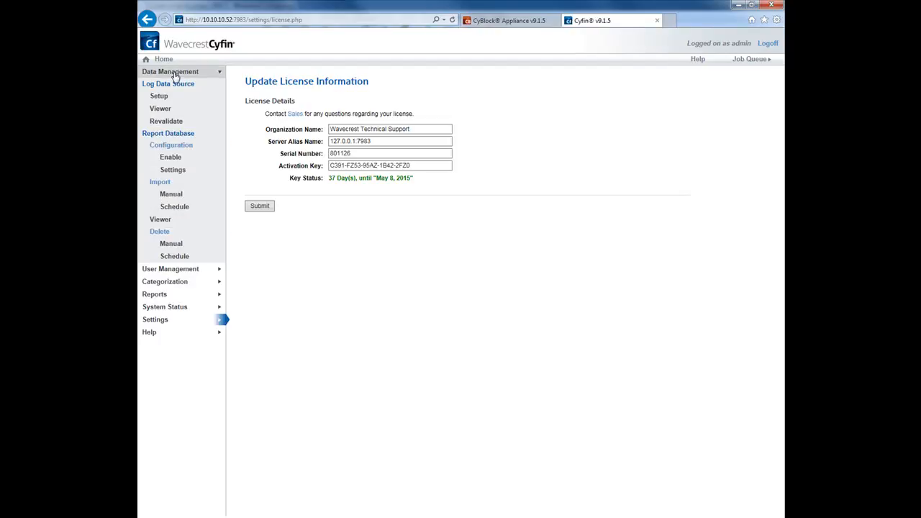
left_click(168, 99)
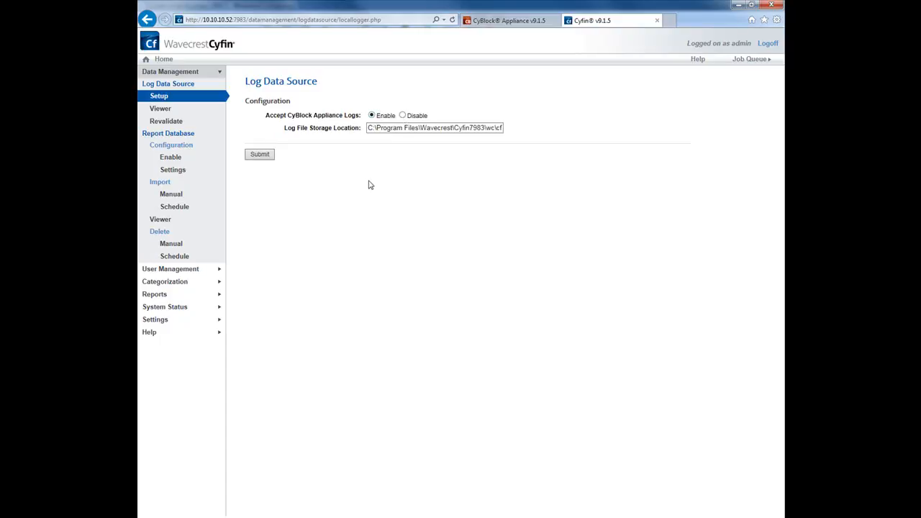
left_click(260, 156)
In CyBlock's Log Data Source Setup, re-enter 10.10.10.52 as the remote logging host.
left_click(496, 21)
left_click(568, 182)
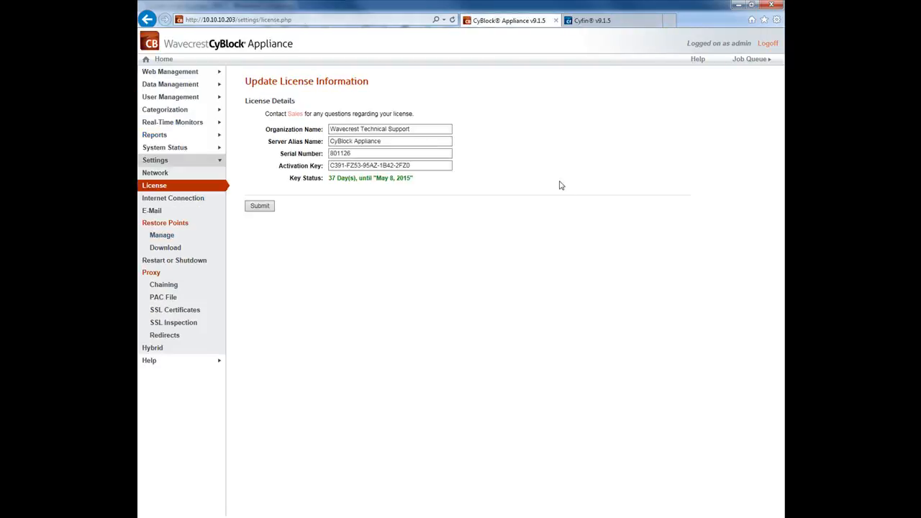
left_click(147, 86)
left_click(160, 112)
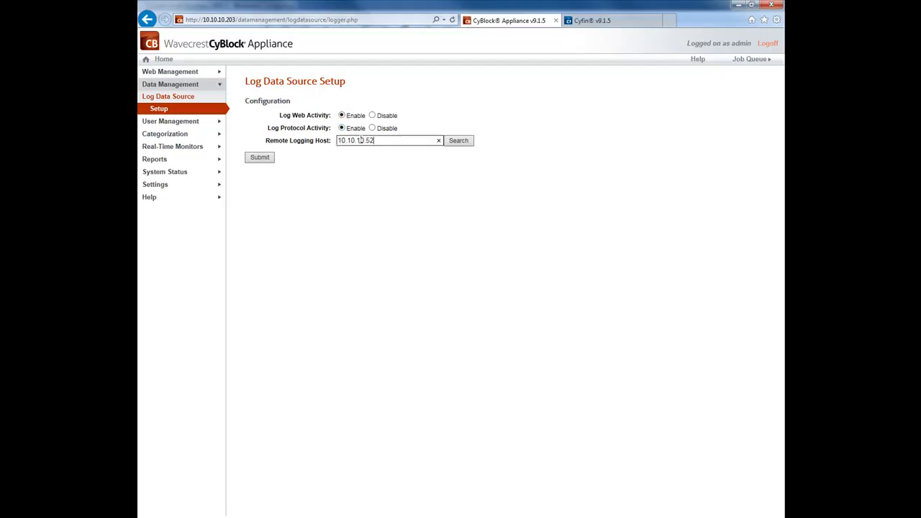
left_click_drag(381, 143, 327, 192)
key("BackSpace")
type("10.10.10")
left_click(308, 170)
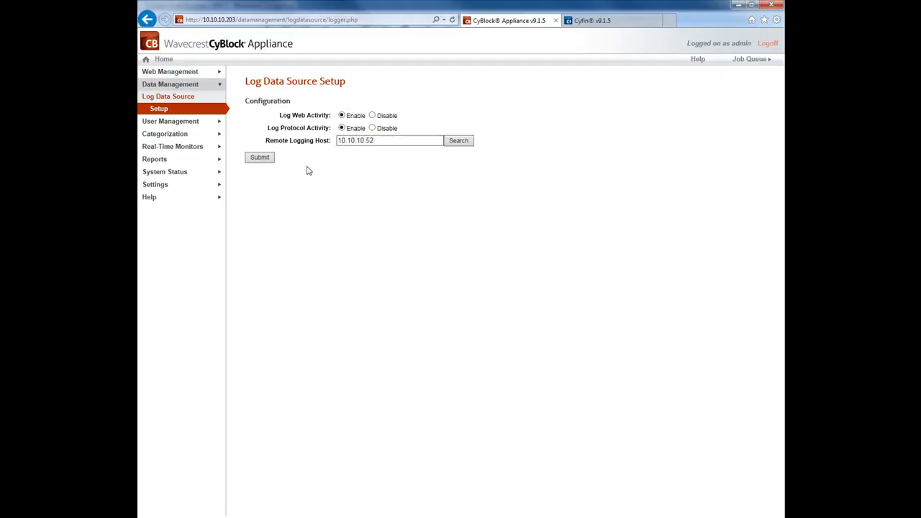
Submit CyBlock's logging setup, check Cyfin's log storage path under Cyfin7983\wc\cf, and open Explorer.
left_click(260, 157)
left_click(588, 23)
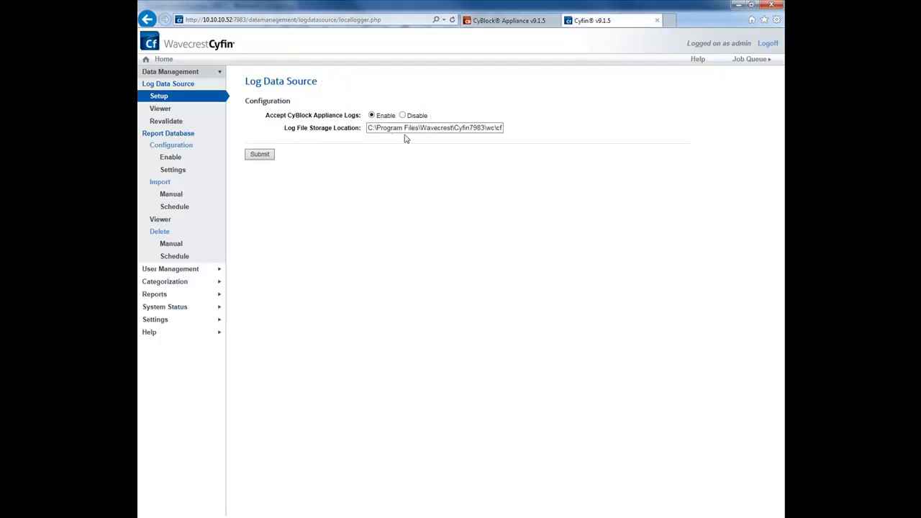
left_click_drag(369, 127, 526, 165)
left_click(512, 175)
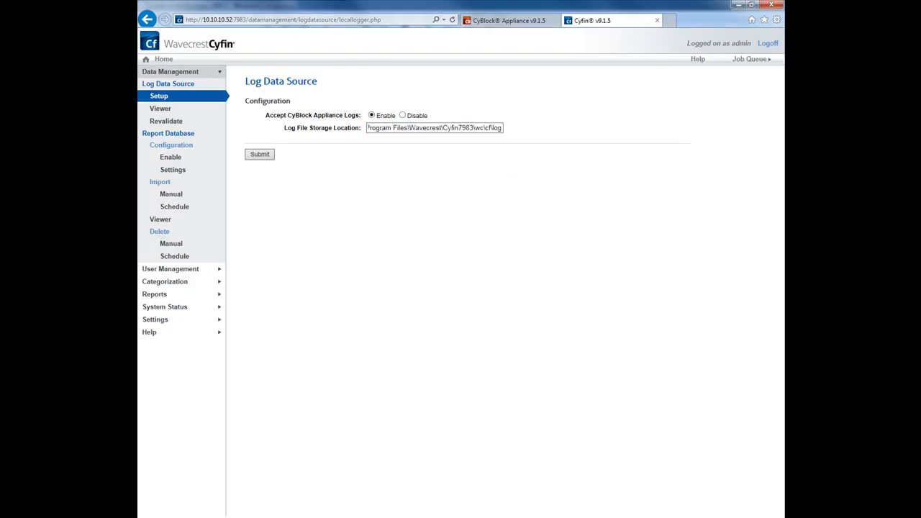
key("super+e")
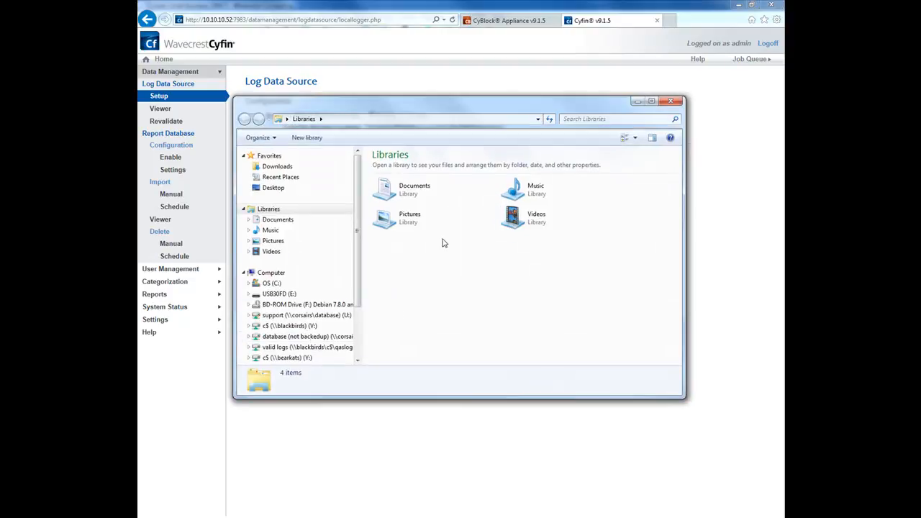
Browse to C:\Program Files\Wavecrest\Cyfin7983\wc\cf\log in Explorer.
left_click(270, 283)
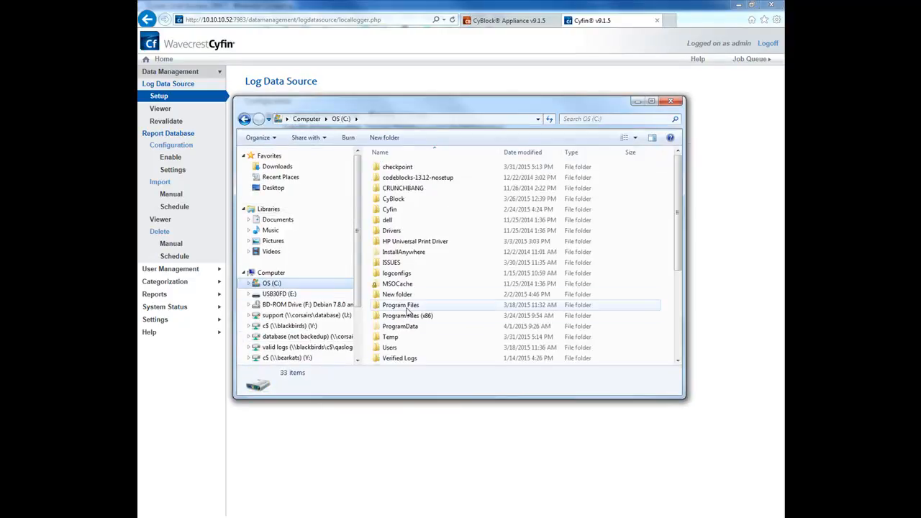
double_click(400, 305)
scroll(404, 313, "down", 4)
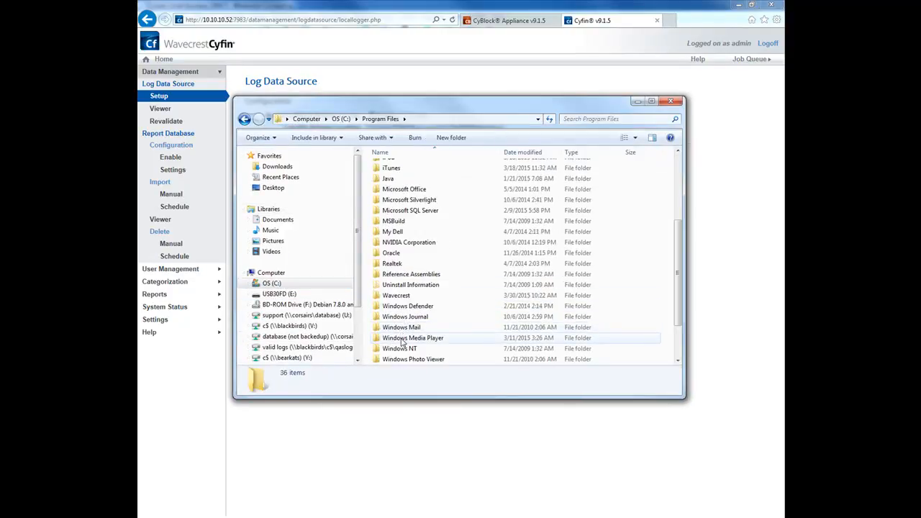
double_click(396, 295)
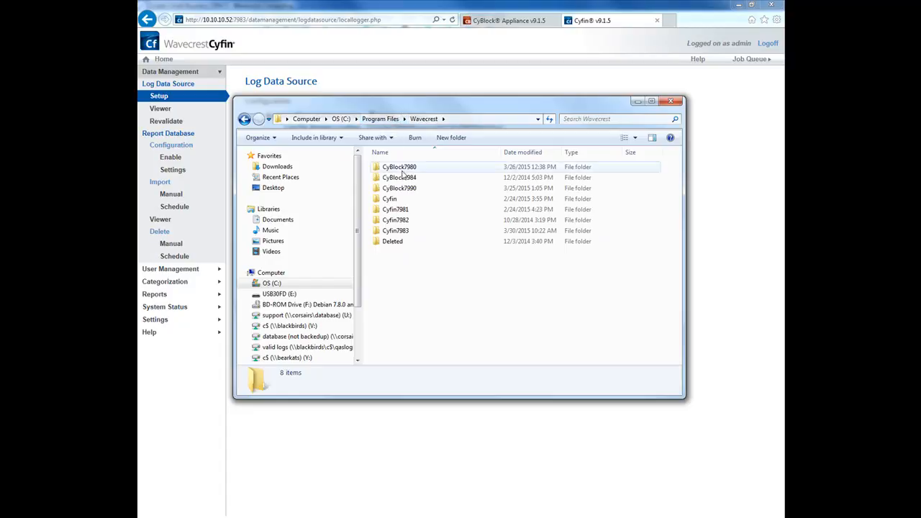
double_click(398, 232)
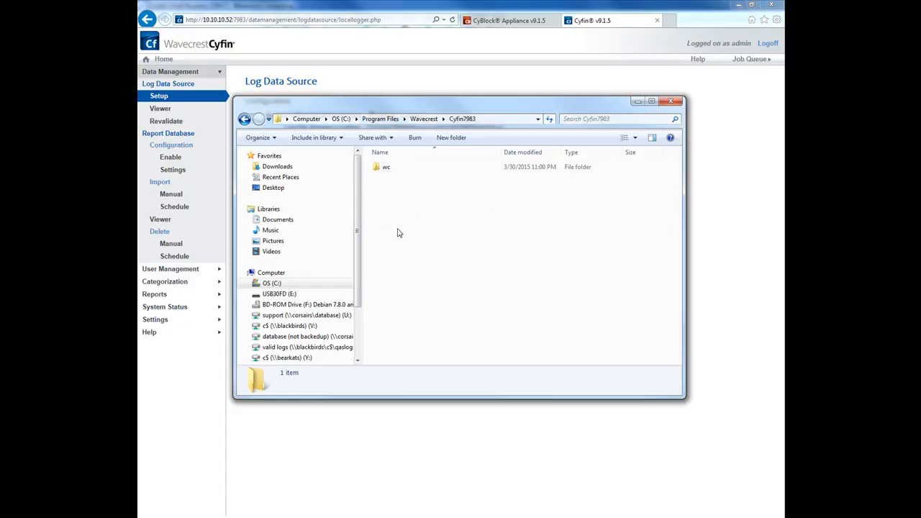
double_click(394, 170)
double_click(392, 168)
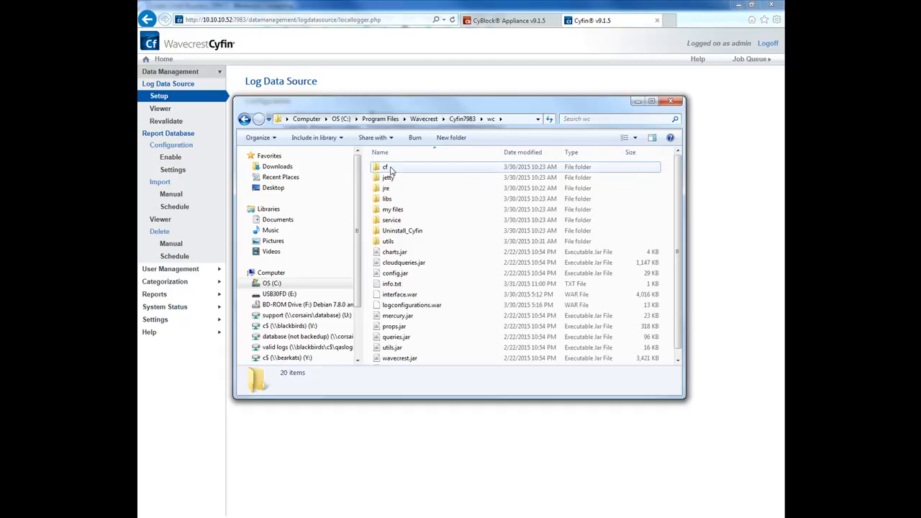
double_click(387, 200)
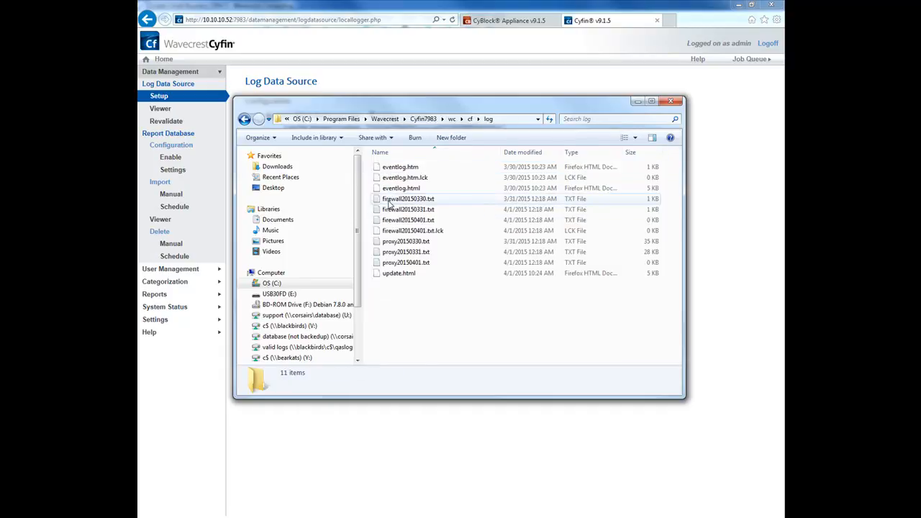
Refresh the log folder and inspect firewall20150401.txt.lck and proxy20150401.txt.
right_click(434, 314)
left_click(458, 351)
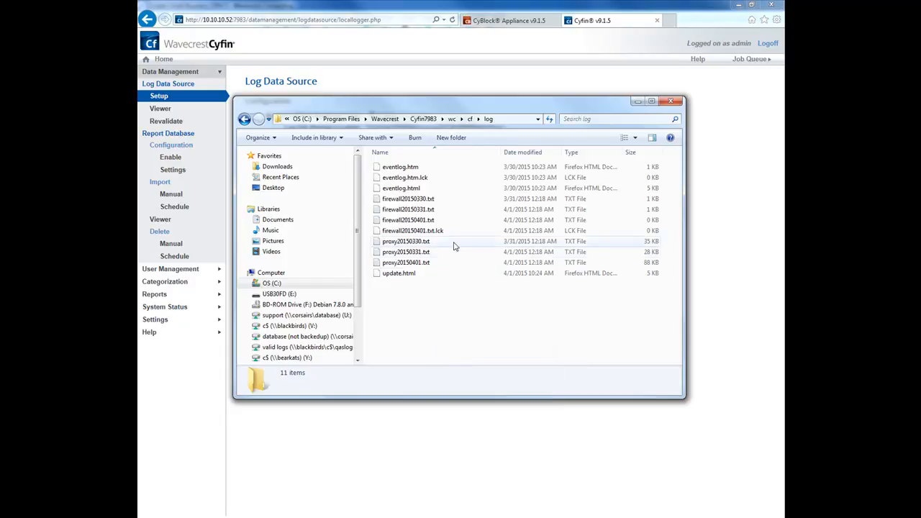
left_click(431, 234)
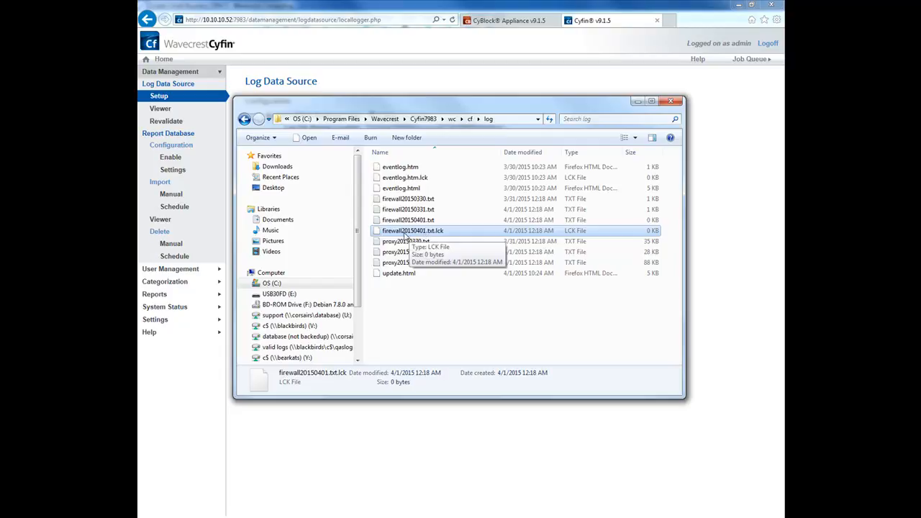
left_click(440, 310)
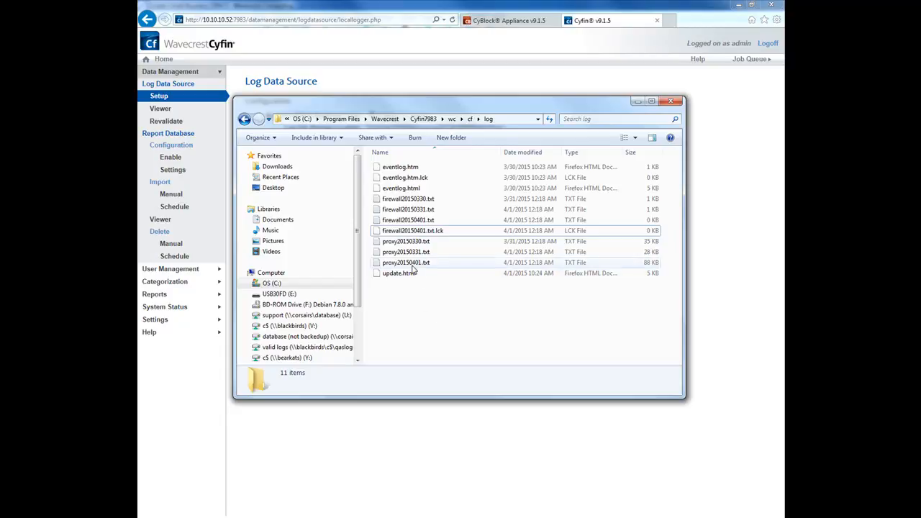
left_click(413, 265)
left_click(413, 306)
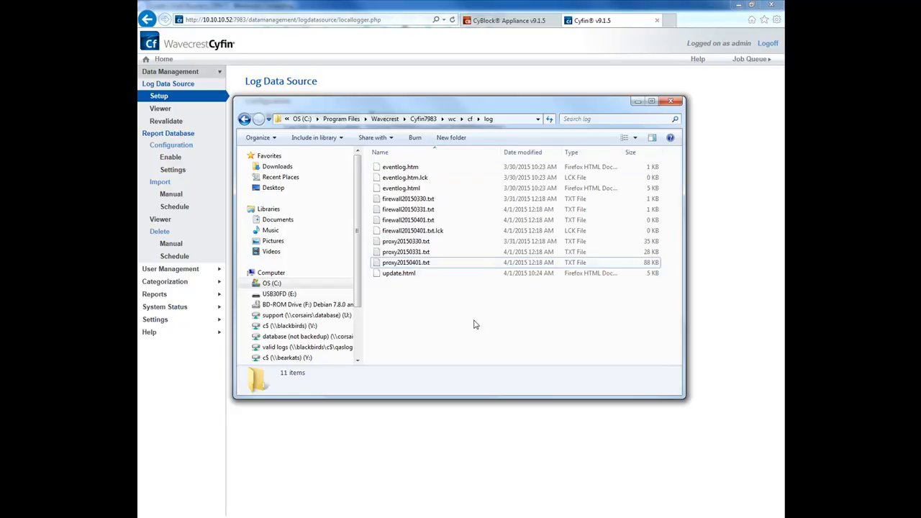
left_click(401, 265)
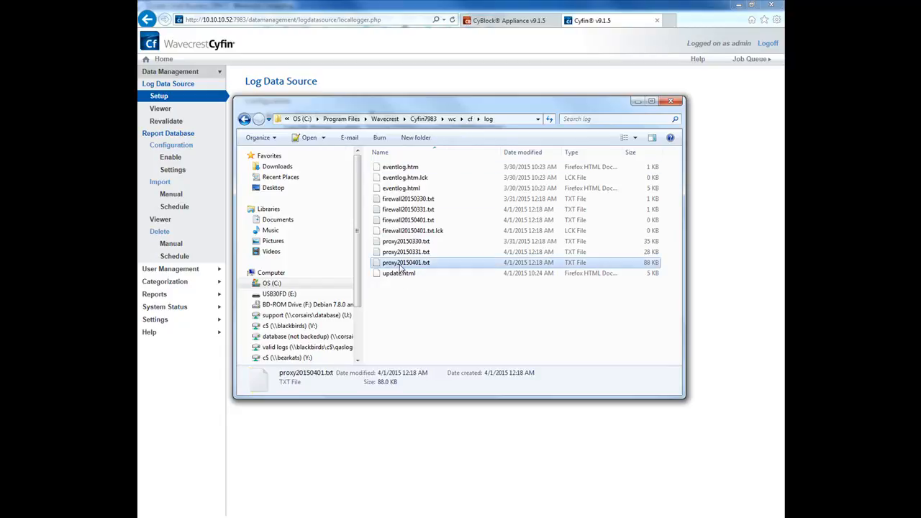
left_click(398, 223)
left_click(422, 315)
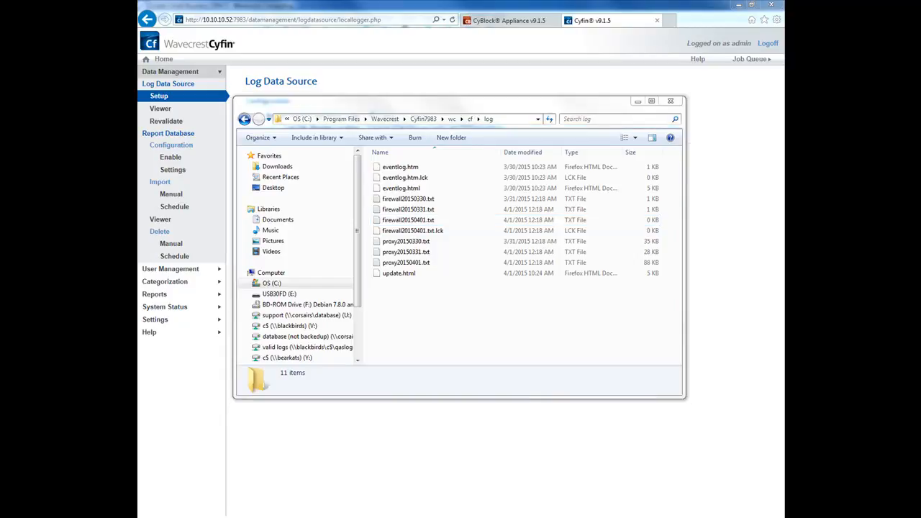
Start a new port-based inbound firewall rule for TCP local port 7996.
left_click_drag(0, 66, 428, 91)
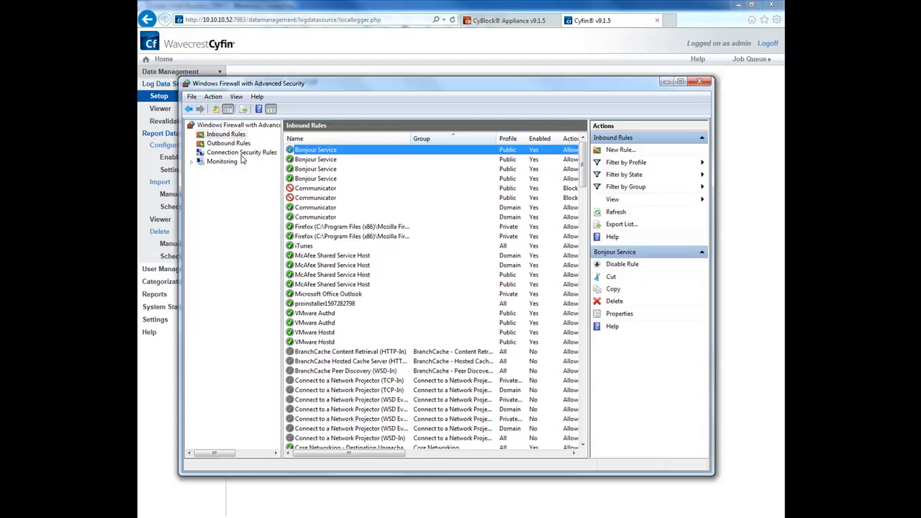
right_click(209, 135)
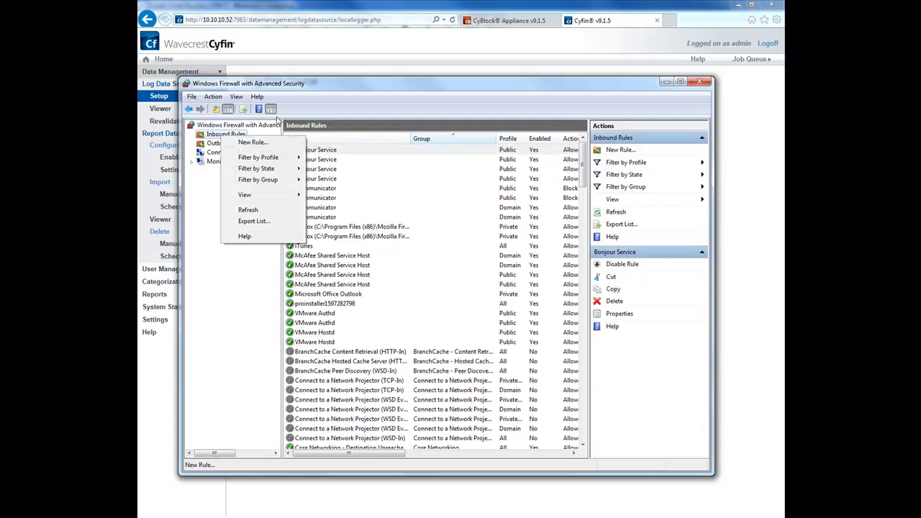
left_click(246, 146)
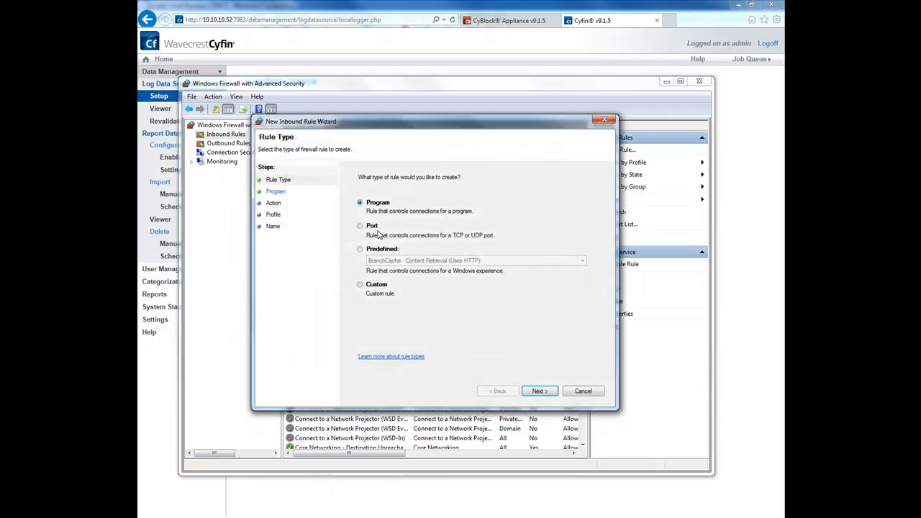
left_click(361, 226)
left_click(538, 391)
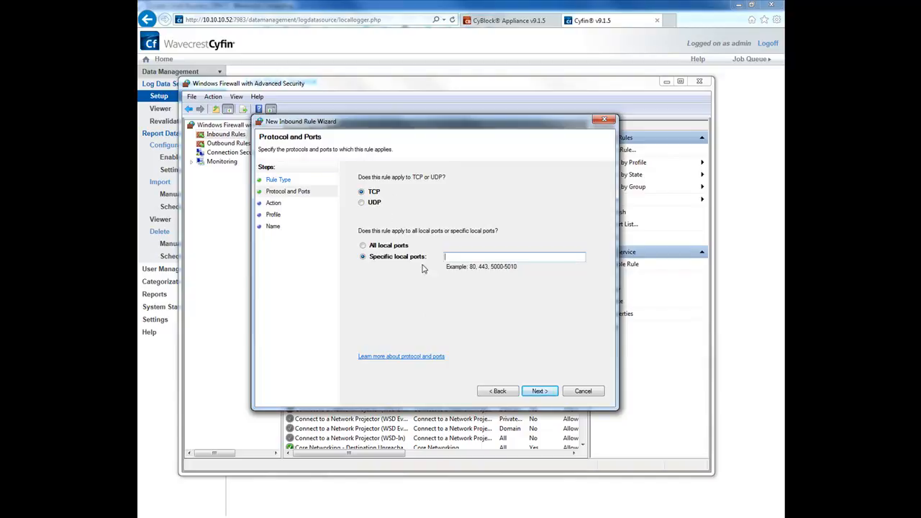
left_click(450, 256)
type("7996")
left_click(536, 390)
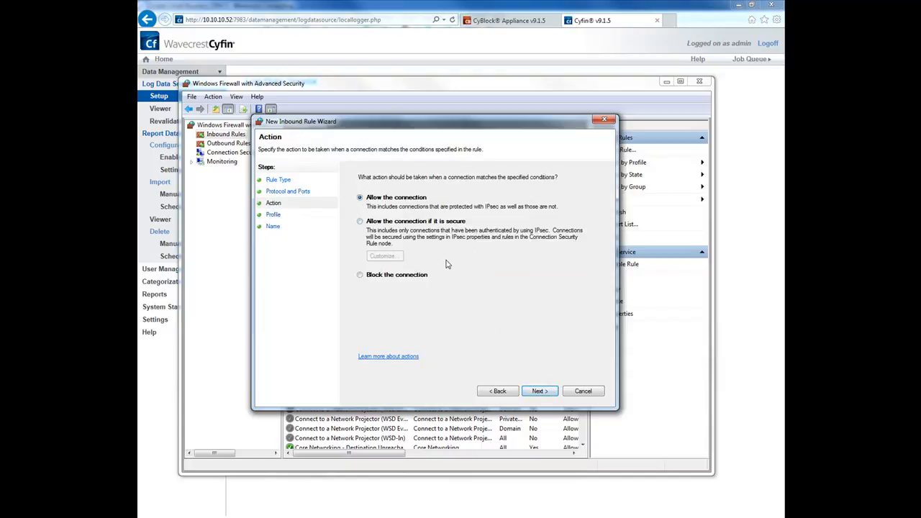
Allow the connection on all profiles and name the rule 'TCP Cyfin 7996 inbound'.
left_click(538, 389)
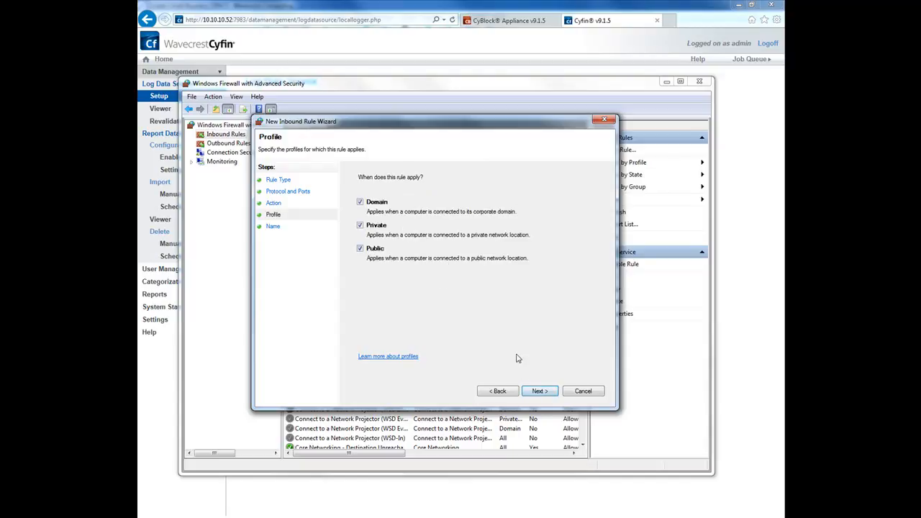
left_click(538, 394)
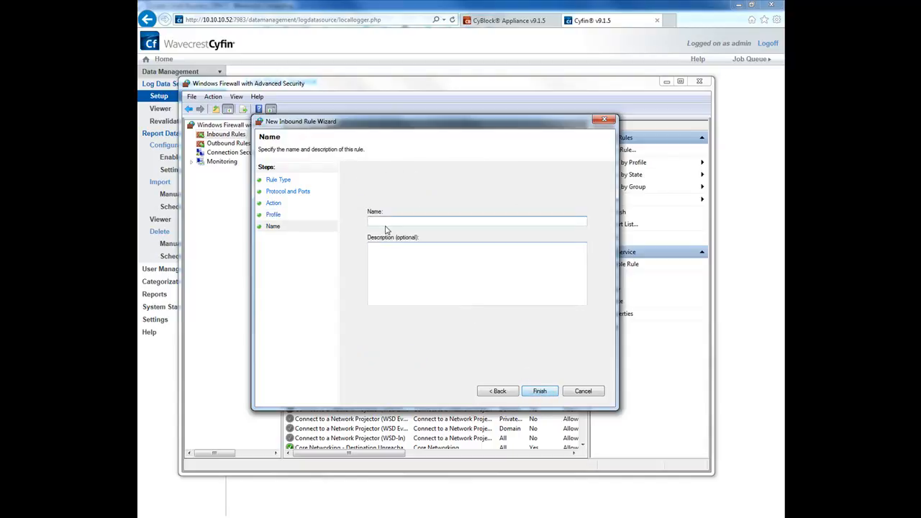
type("TCP ")
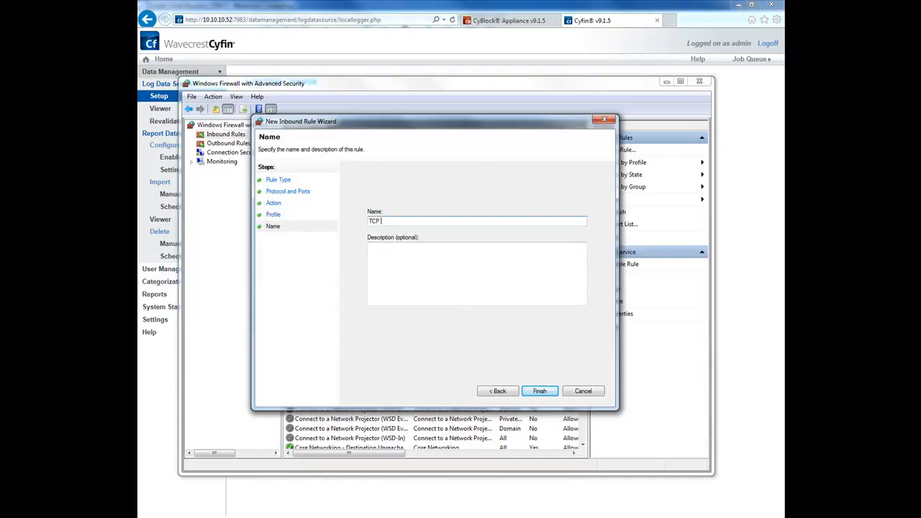
type("Cyfin")
key("BackSpace")
key("BackSpace")
key("BackSpace")
type("yBlock")
key("BackSpace")
key("BackSpace")
key("BackSpace")
type("fin 7996 inbound")
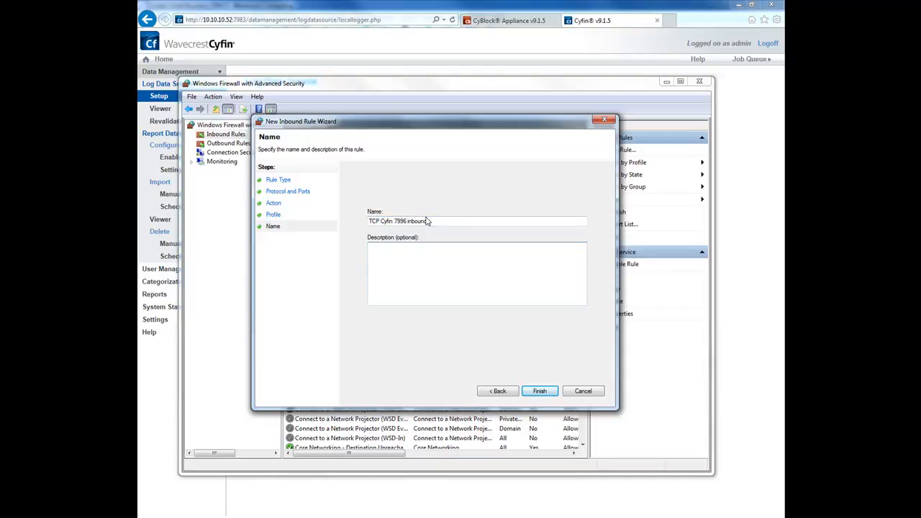
left_click(539, 391)
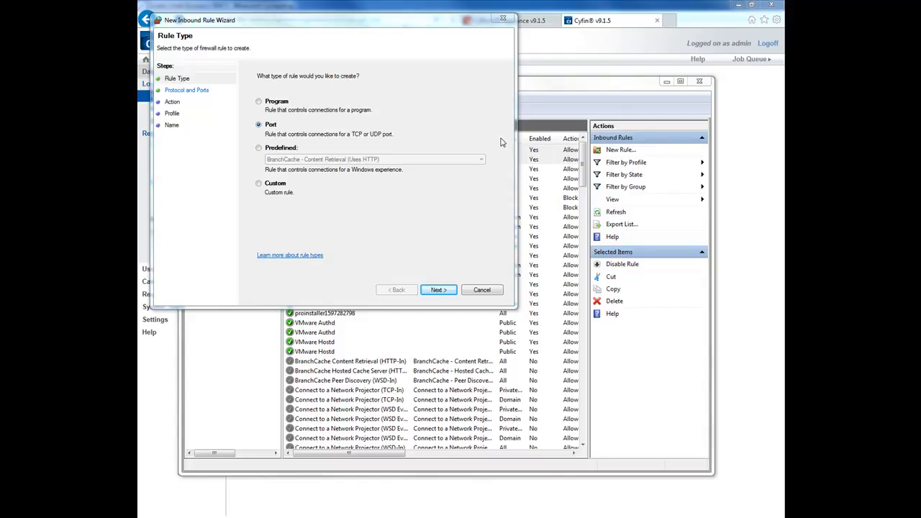
Create a UDP 7980 Allow rule on all profiles named 'UDP 7980 Cyfin Logging inbound'.
left_click(433, 291)
left_click(266, 101)
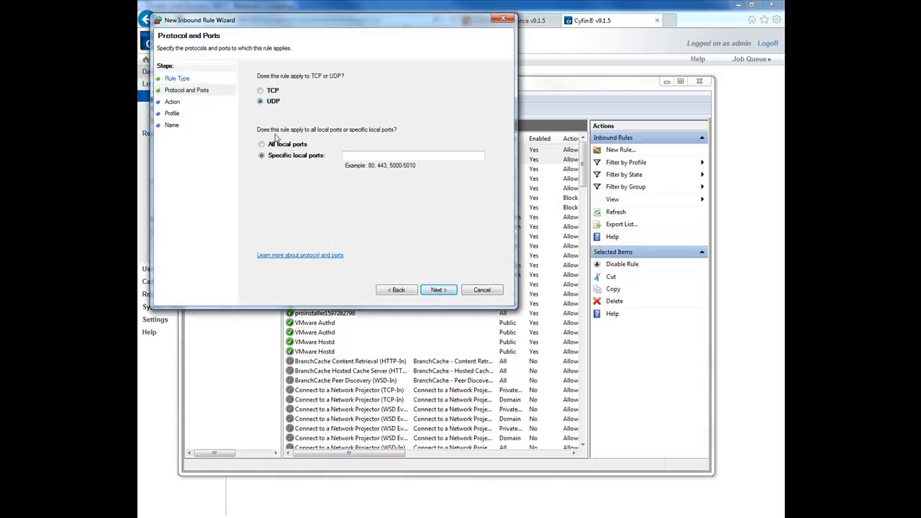
left_click(353, 156)
type("7980")
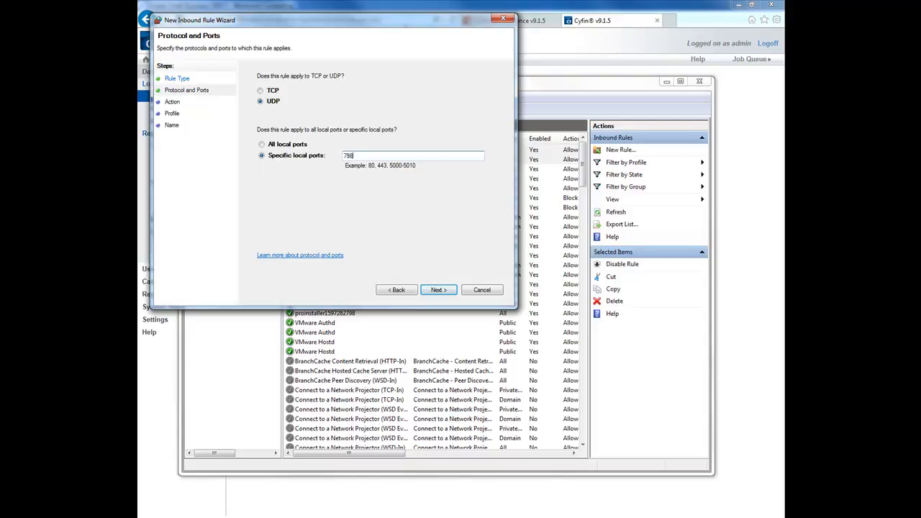
left_click(434, 292)
left_click(436, 291)
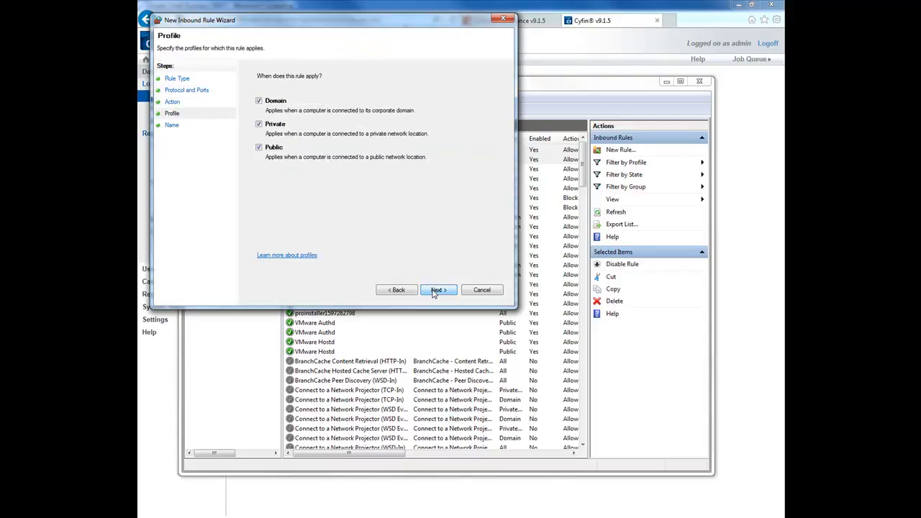
left_click(431, 289)
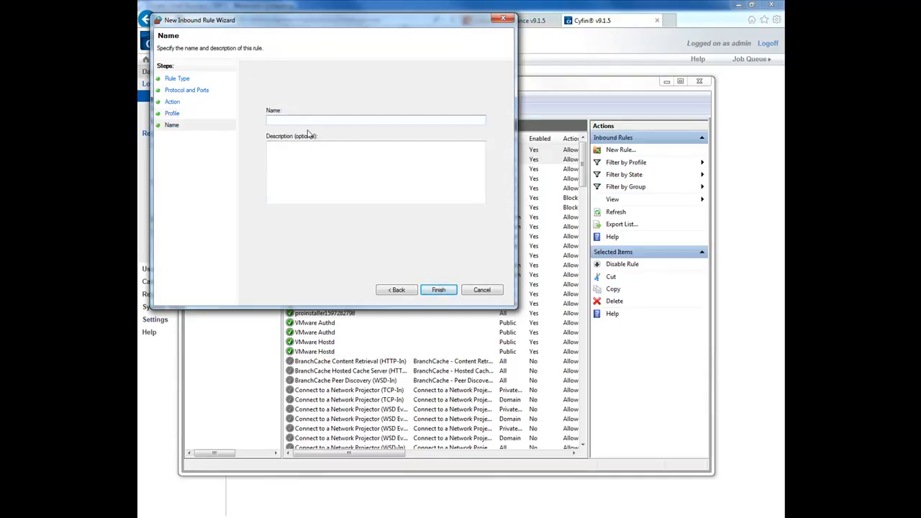
type("UDP 7980 Cyfin Logging inbound")
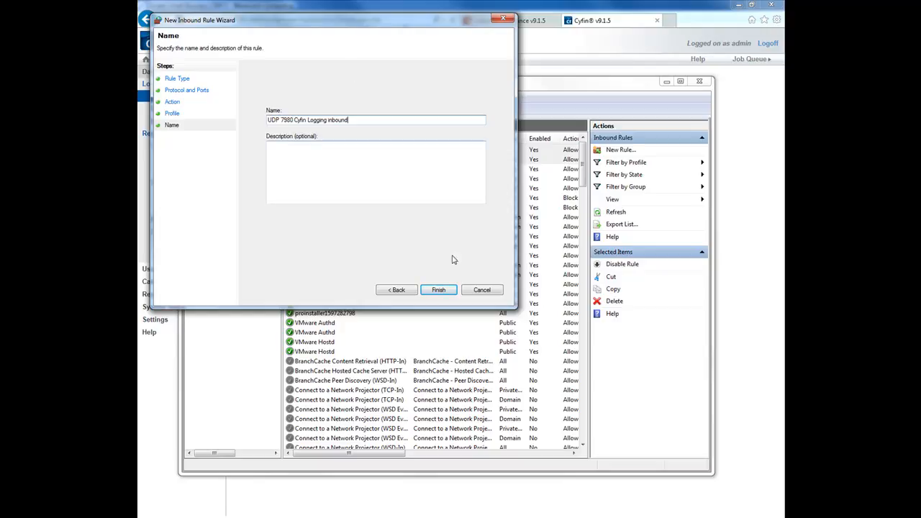
left_click(438, 291)
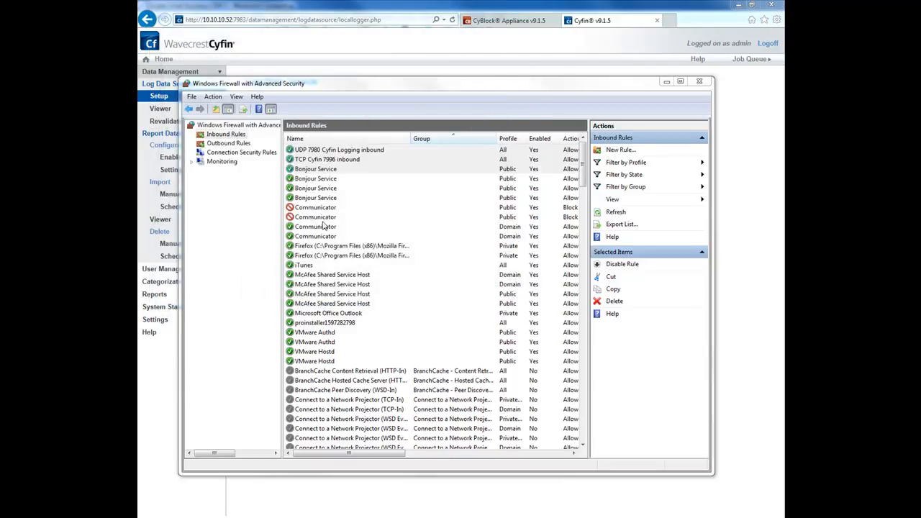
Compare the TCP 7996 and UDP 7980 Cyfin inbound rules, then close the firewall console.
left_click(332, 161)
key("Up")
key("Down")
key("Up")
left_click(329, 158)
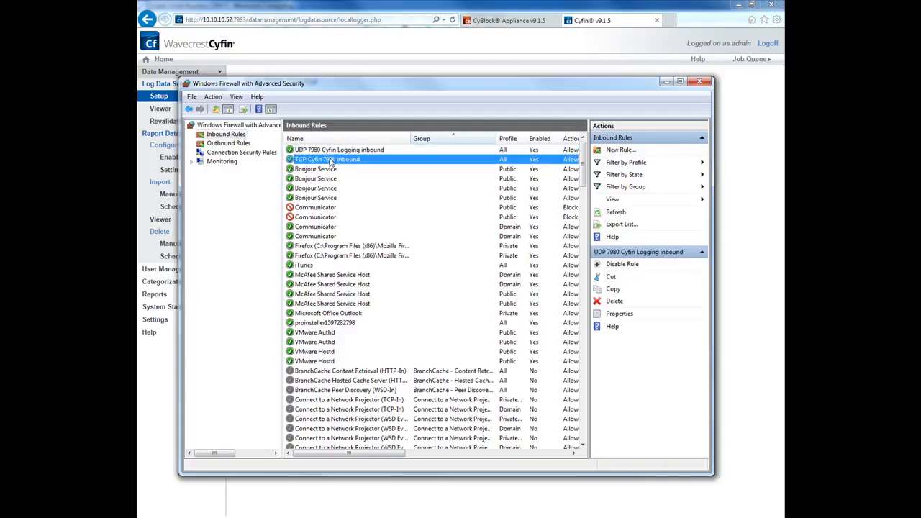
left_click(328, 151)
left_click(327, 161)
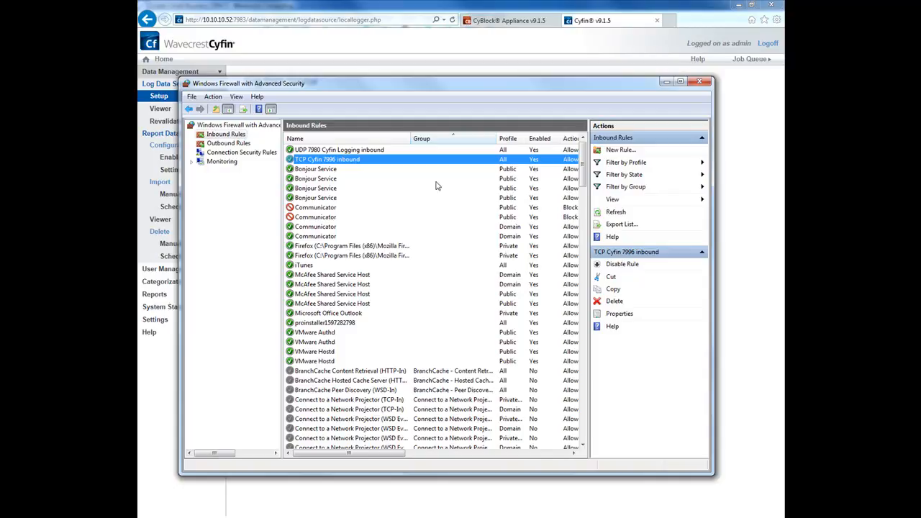
left_click(698, 81)
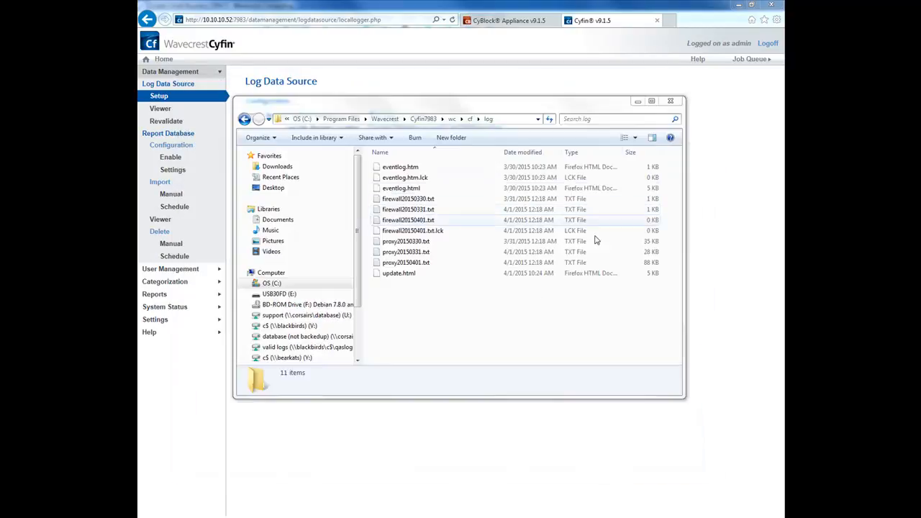
Refresh the Cyfin log folder's file list, close Explorer, and log off Cyfin.
left_click(487, 332)
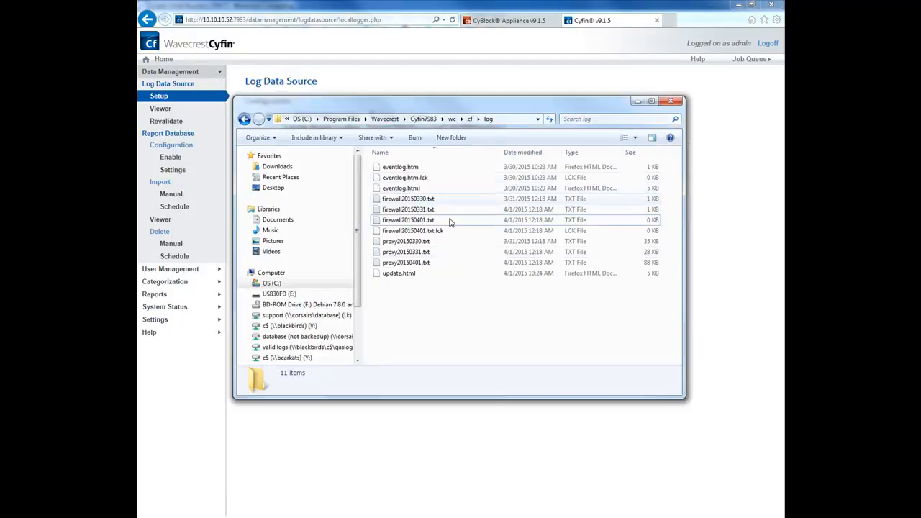
right_click(424, 307)
left_click(451, 347)
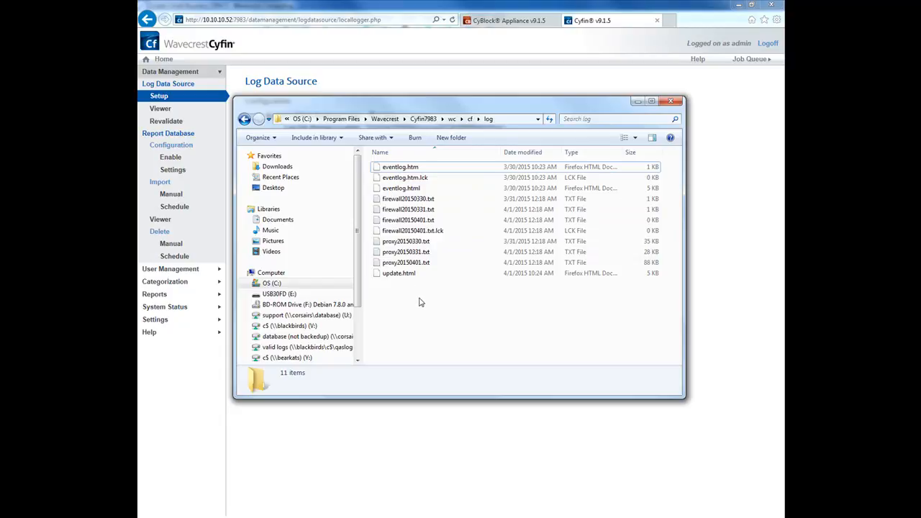
left_click(670, 101)
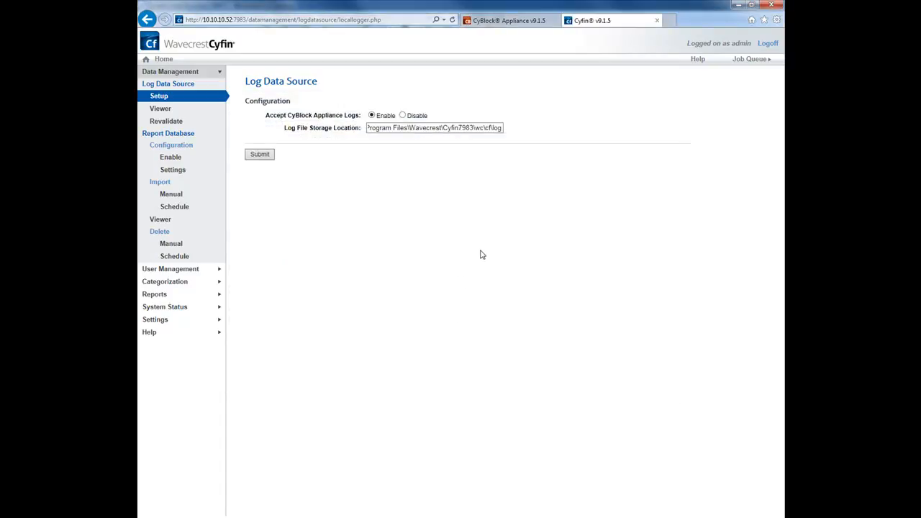
left_click(768, 45)
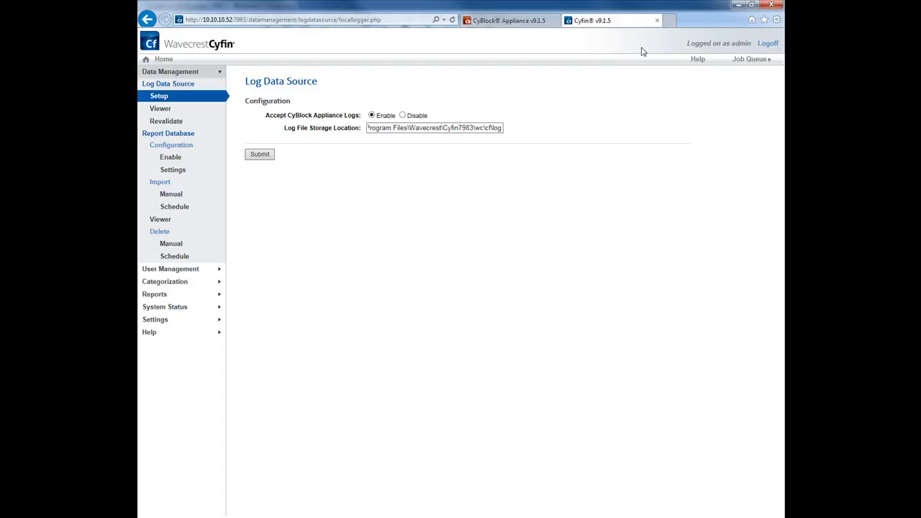